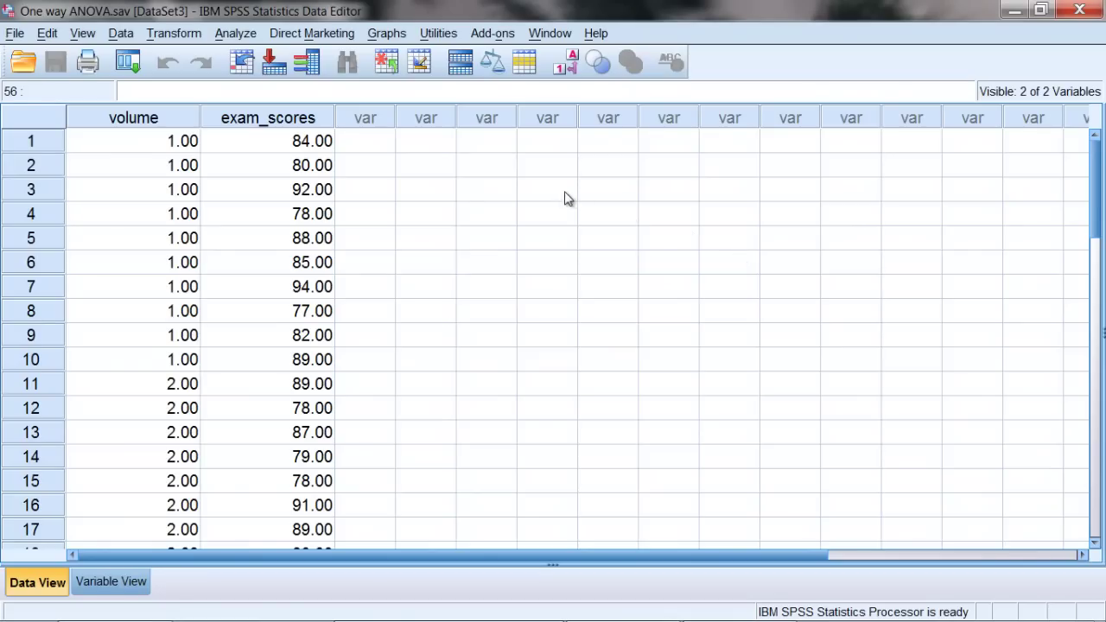
Step: Highlight the volume and exam_scores columns, then mark the exam scores from 84.00 down
click(149, 119)
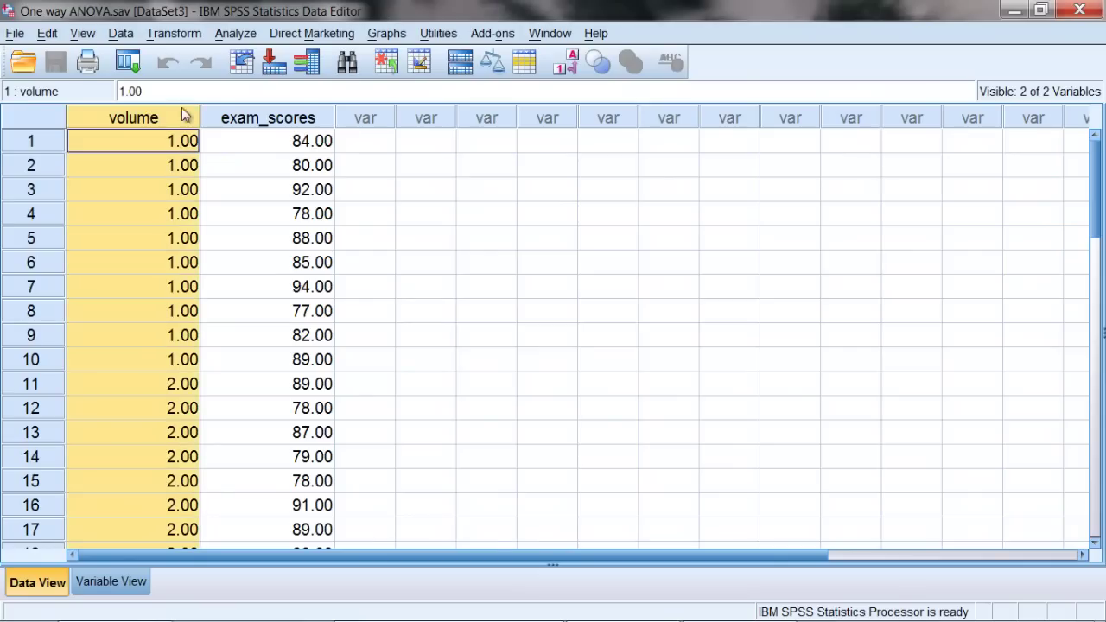
click(231, 117)
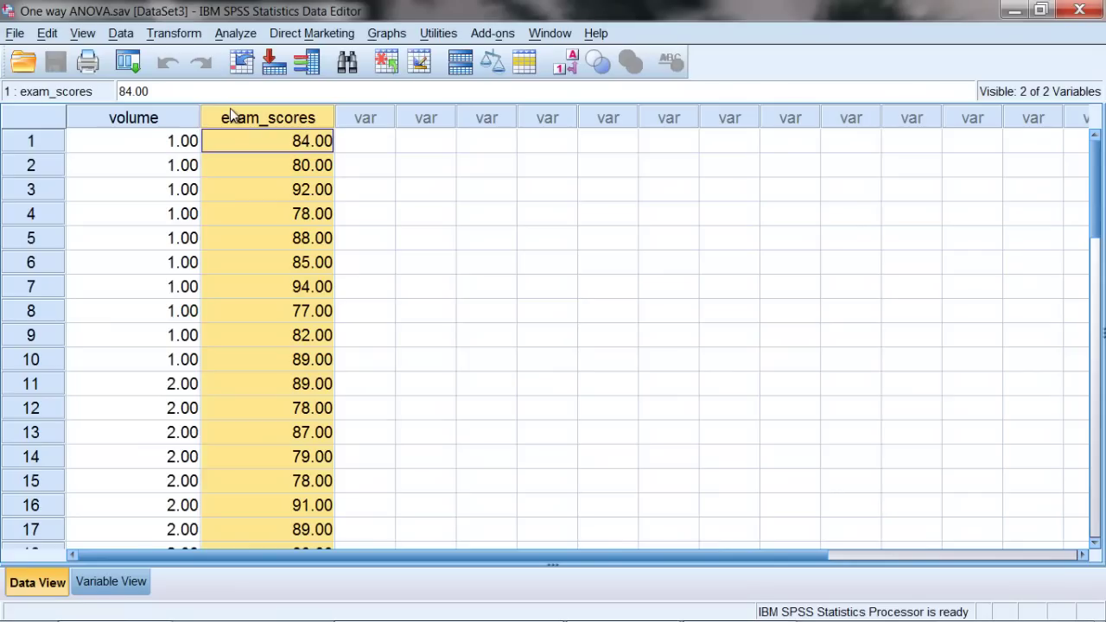
click(242, 138)
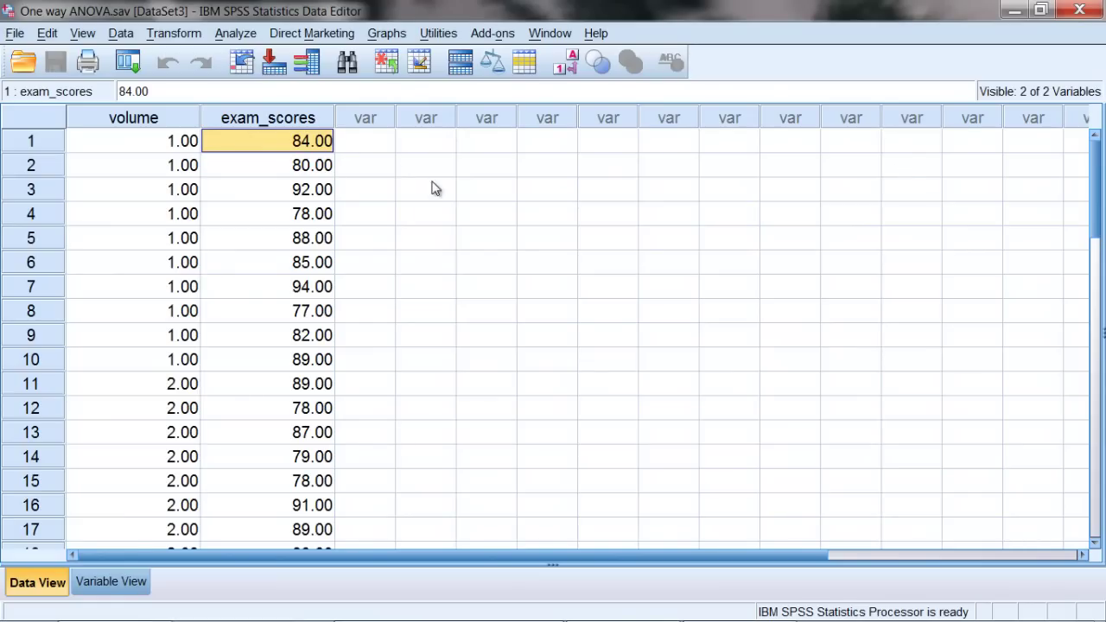
click(320, 121)
click(310, 143)
mouse_move(310, 142)
mouse_down()
mouse_move(275, 596)
mouse_move(300, 531)
mouse_move(328, 164)
mouse_move(309, 81)
mouse_move(300, 144)
mouse_up()
Step: Select the volume column and mark its codes for rows 1 to 20
click(242, 121)
click(181, 119)
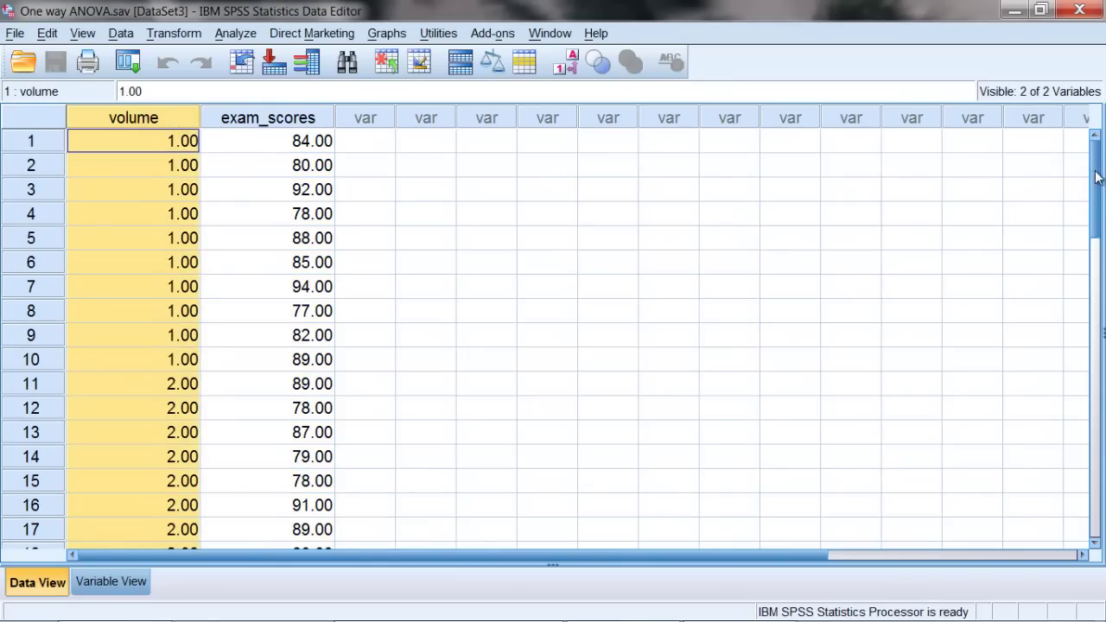
drag(1095, 177, 1080, 194)
drag(193, 142, 156, 510)
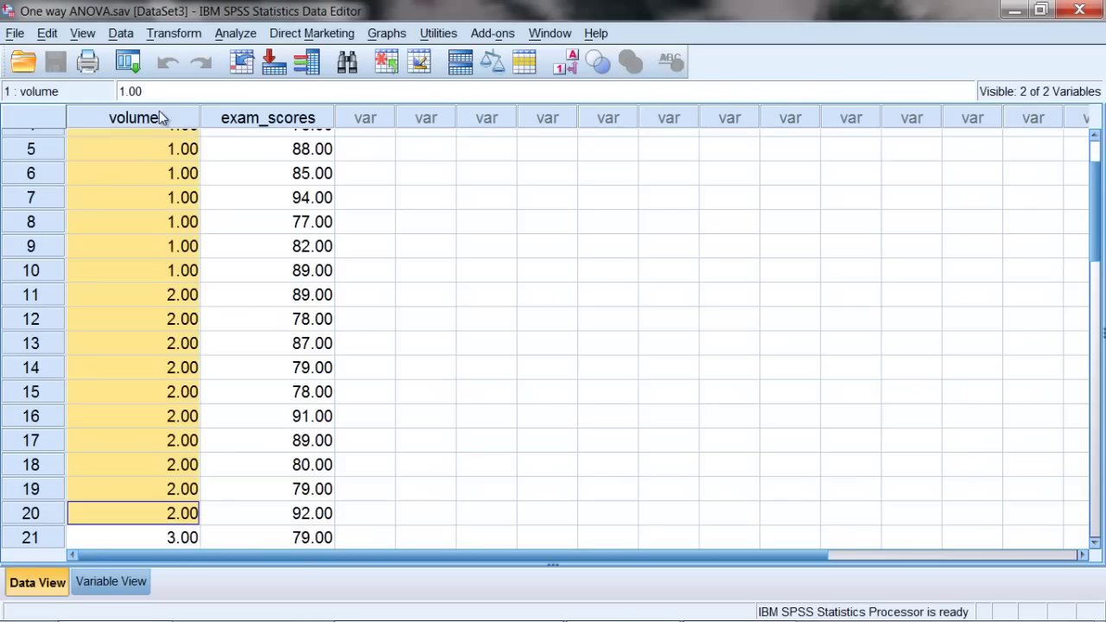
drag(153, 514, 180, 50)
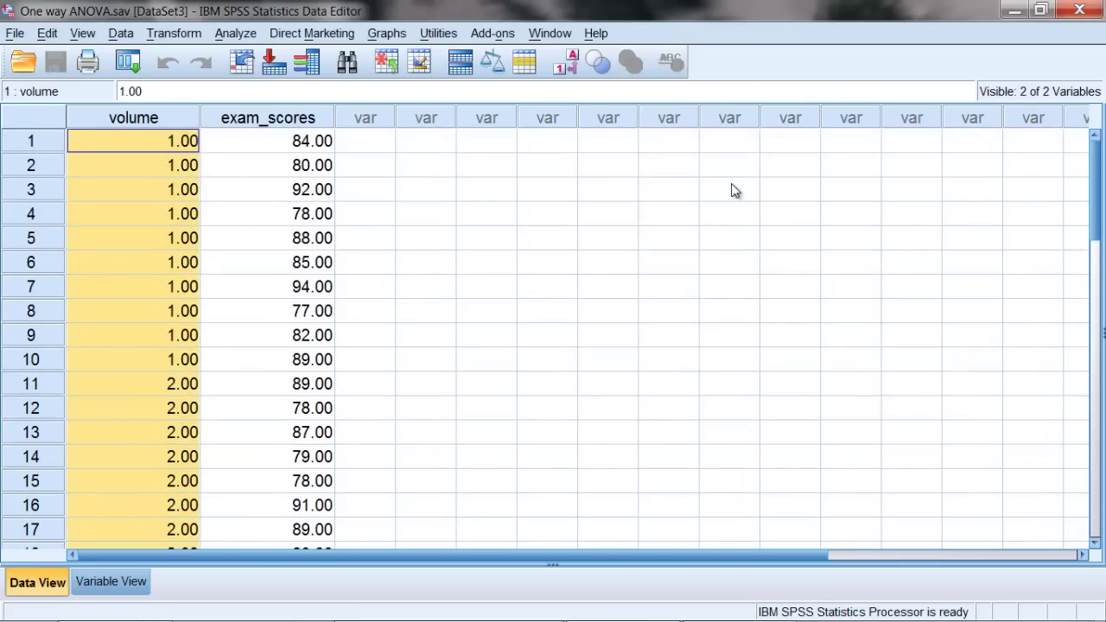
Step: Mark the group 3 volume codes in rows 21–30
scroll(1055, 225, down, 5)
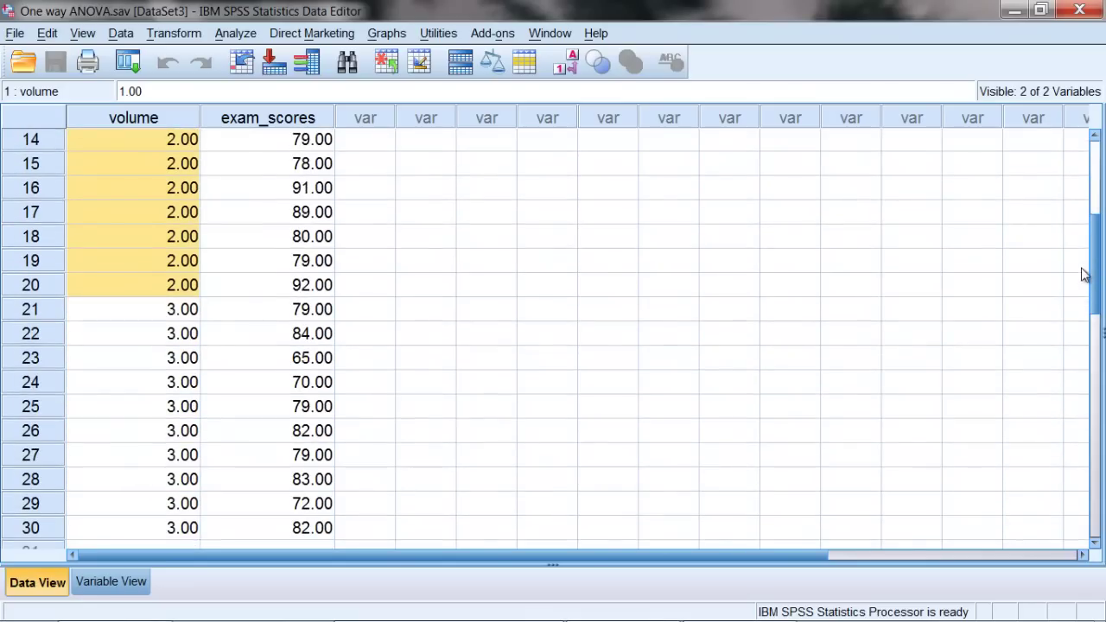
drag(168, 309, 147, 530)
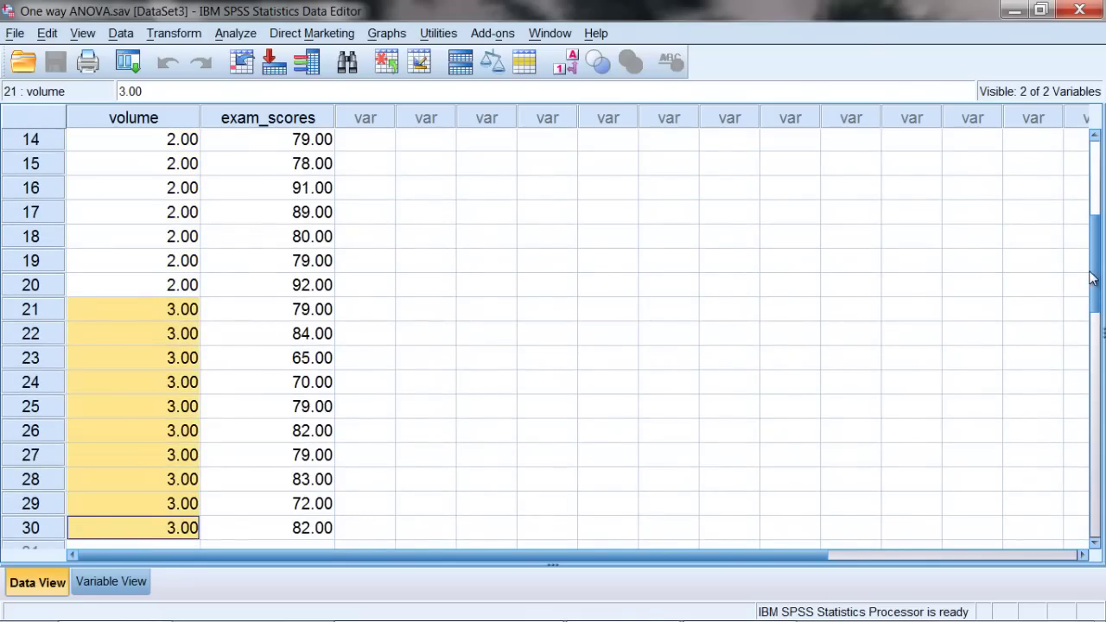
scroll(1093, 319, down, 3)
scroll(1093, 319, down, 1)
drag(111, 367, 103, 513)
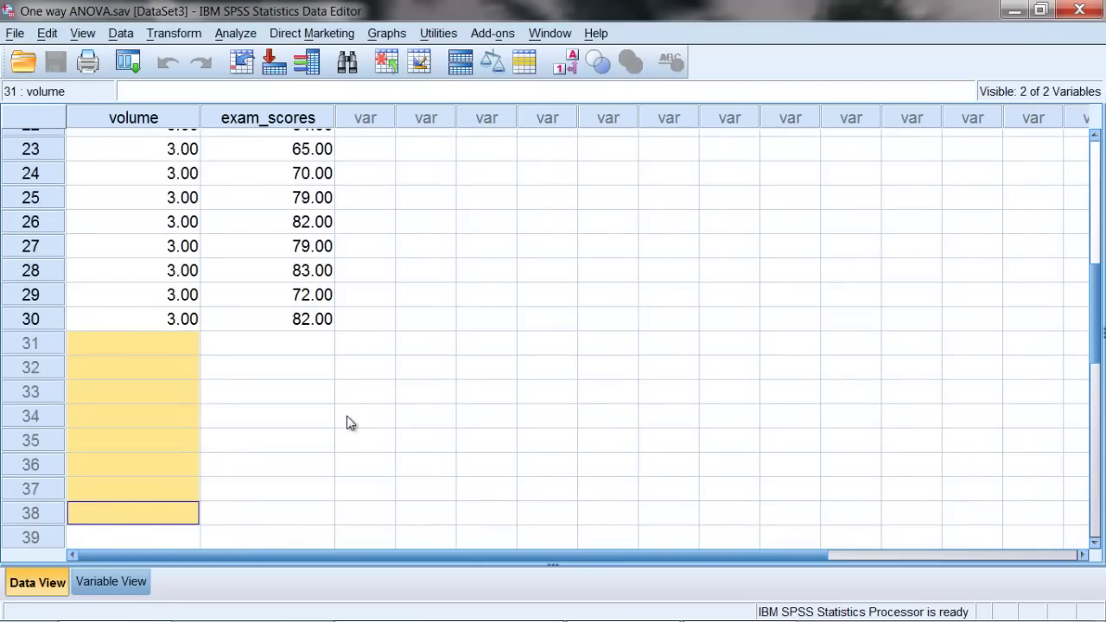
drag(1094, 285, 1098, 151)
Step: Show volume value labels instead of codes and review exam scores in rows 1–15
click(566, 67)
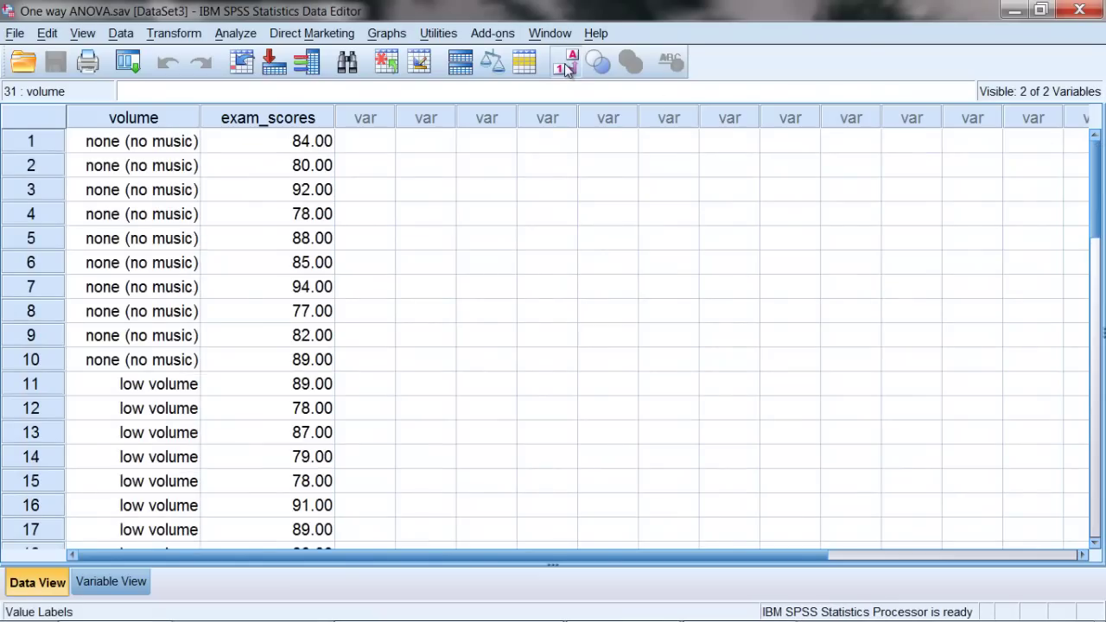
drag(1096, 163, 1096, 278)
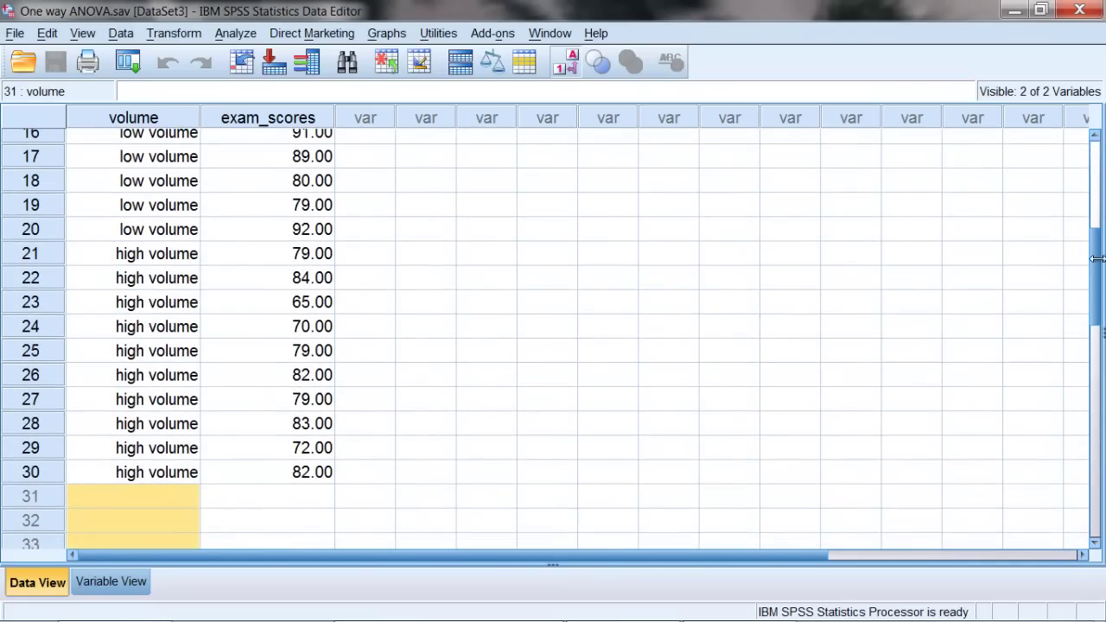
drag(1097, 261, 1099, 233)
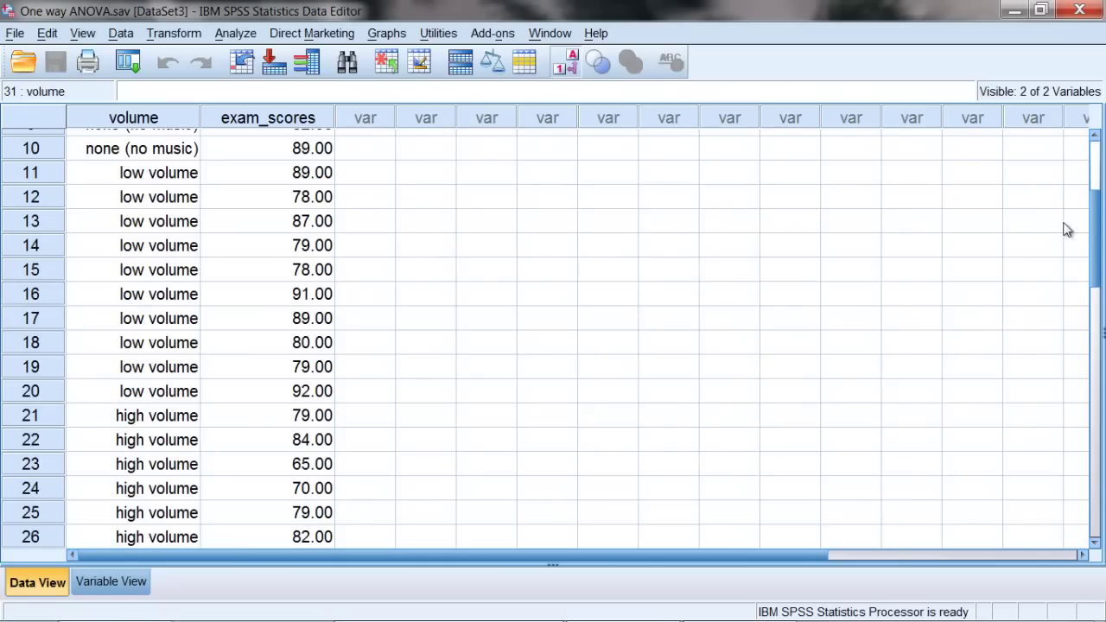
drag(1096, 229, 1101, 176)
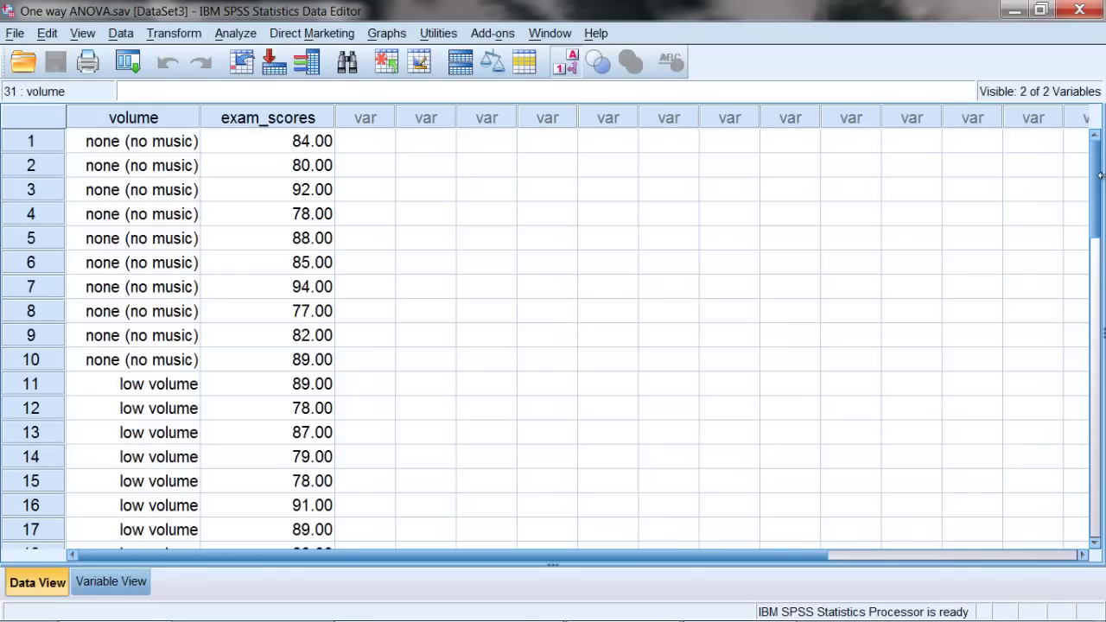
drag(307, 143, 285, 477)
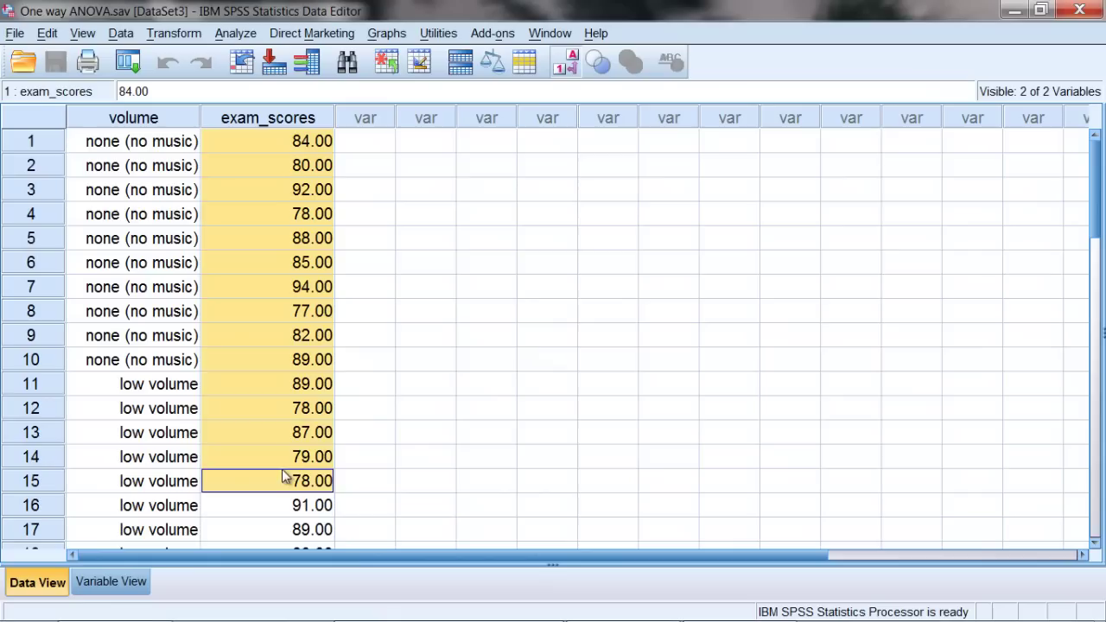
click(363, 408)
click(365, 141)
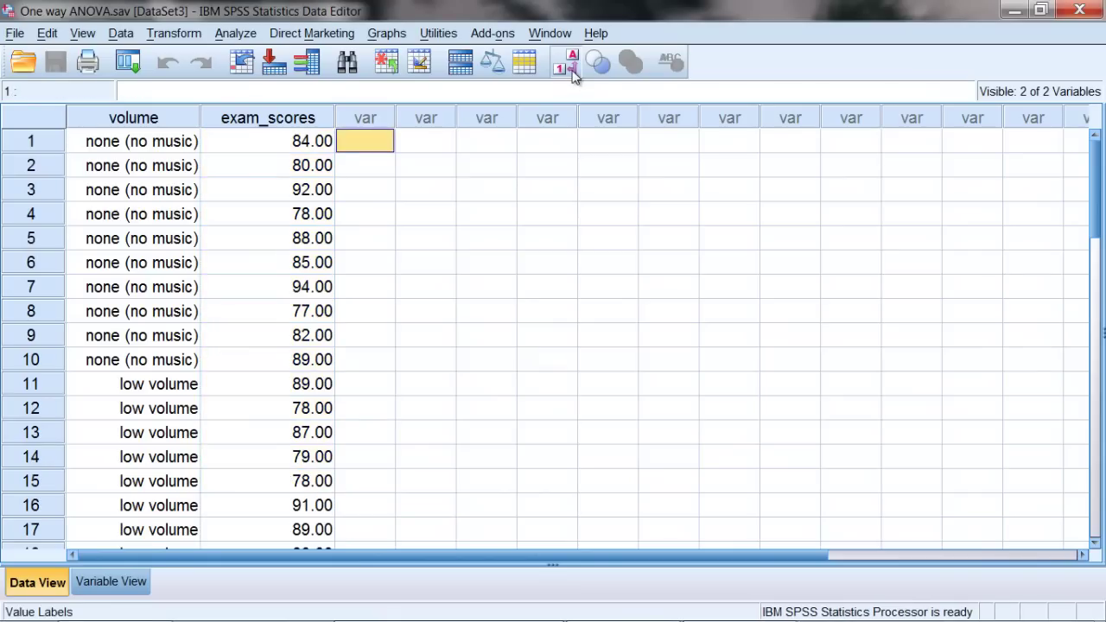
Step: Switch volume back to codes 1.00–3.00, restore the labels, and highlight the volume column
click(572, 70)
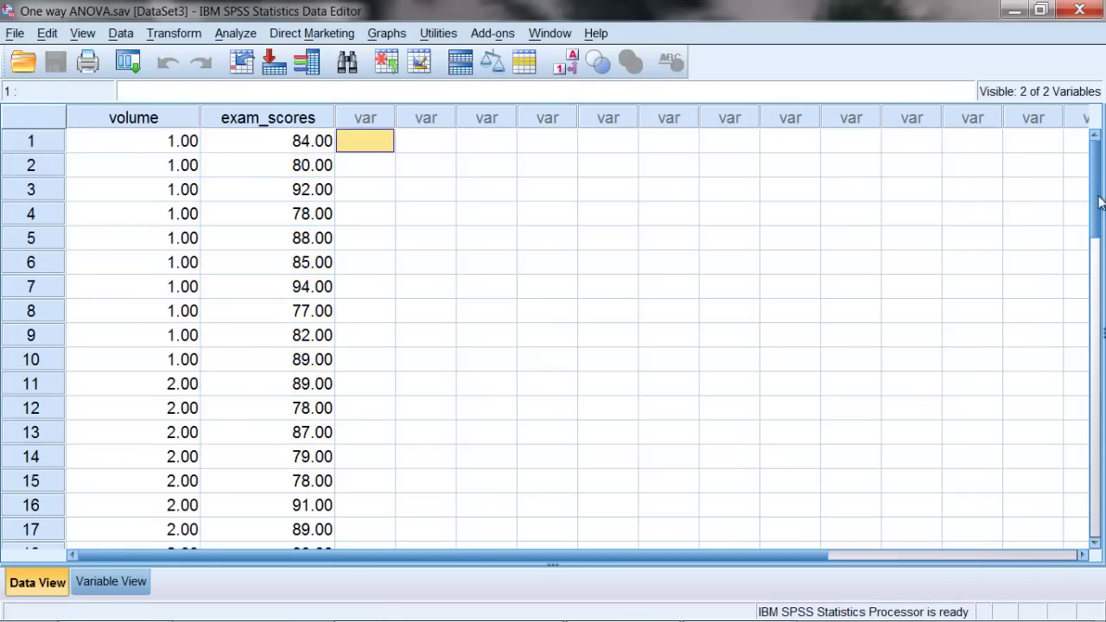
scroll(1099, 201, down, 2)
drag(175, 176, 190, 360)
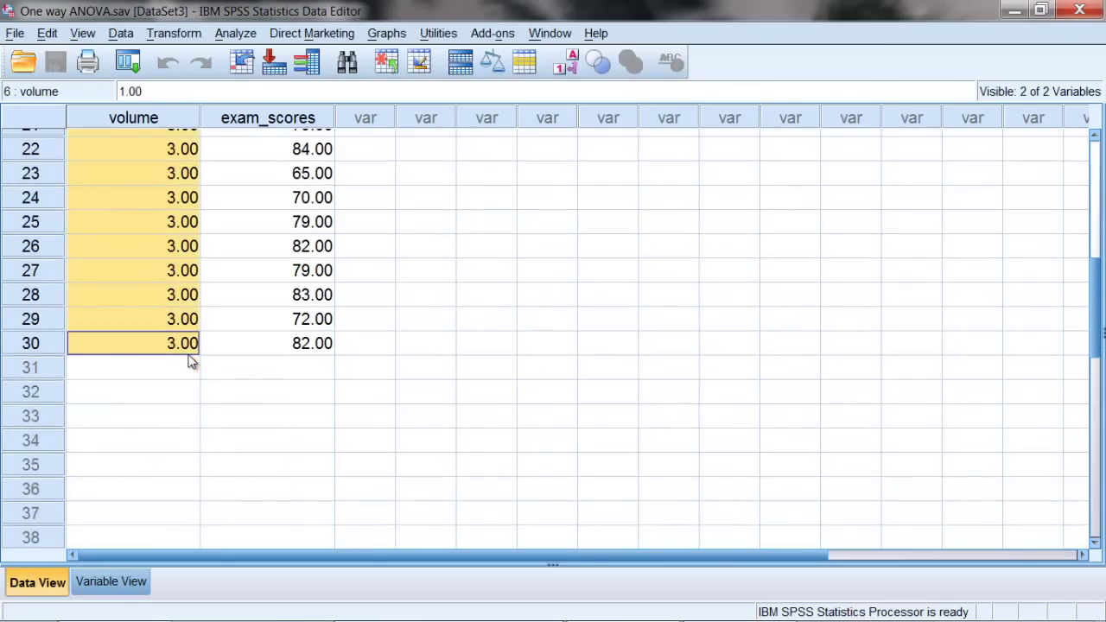
click(566, 62)
drag(1093, 312, 1074, 295)
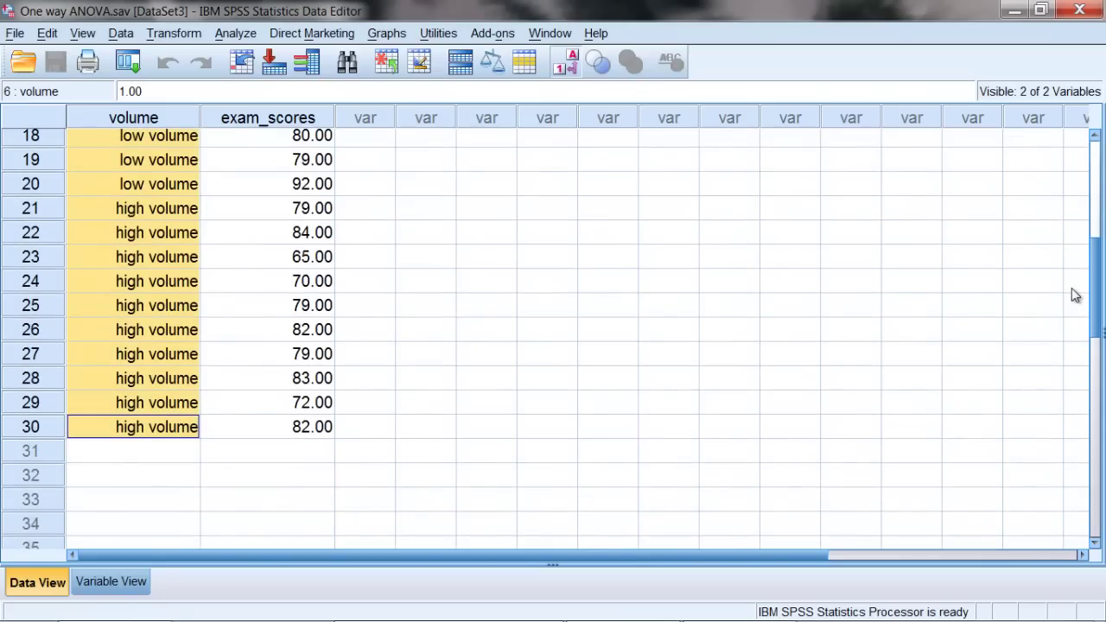
click(164, 116)
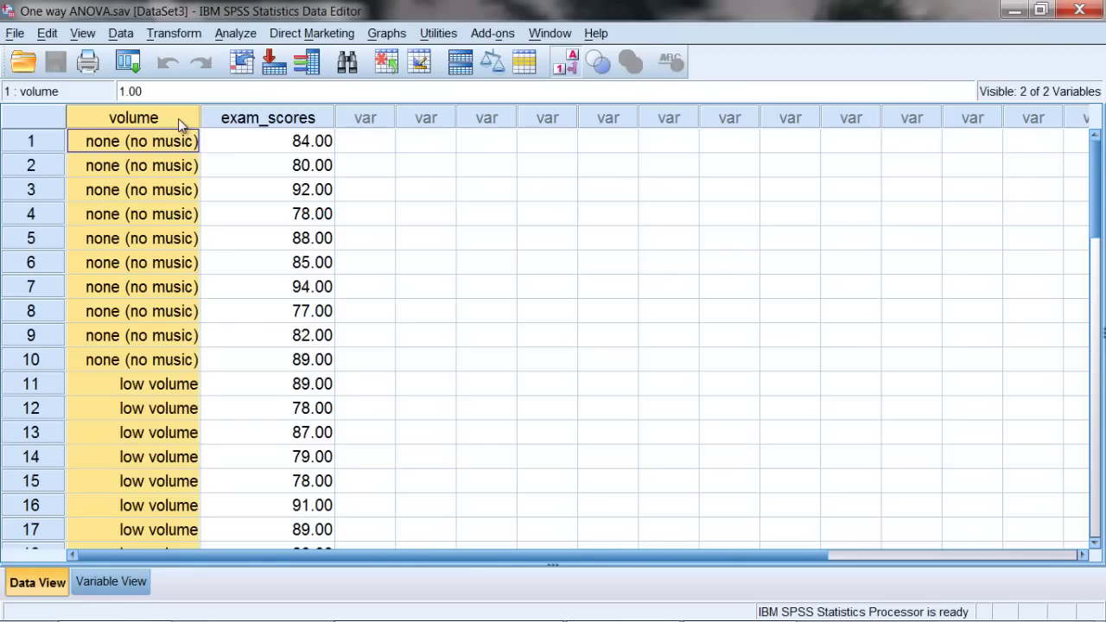
Step: In One-way ANOVA.docx, highlight the research question, α = .05 and the one-tailed ANOVA note
key(alt+Tab)
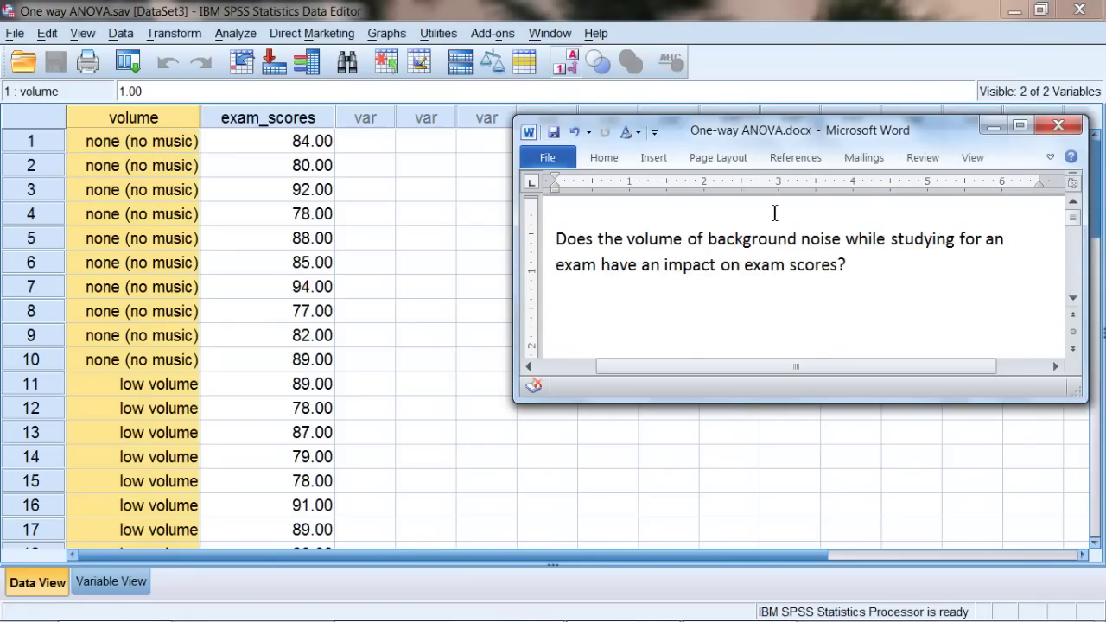
drag(555, 239, 852, 267)
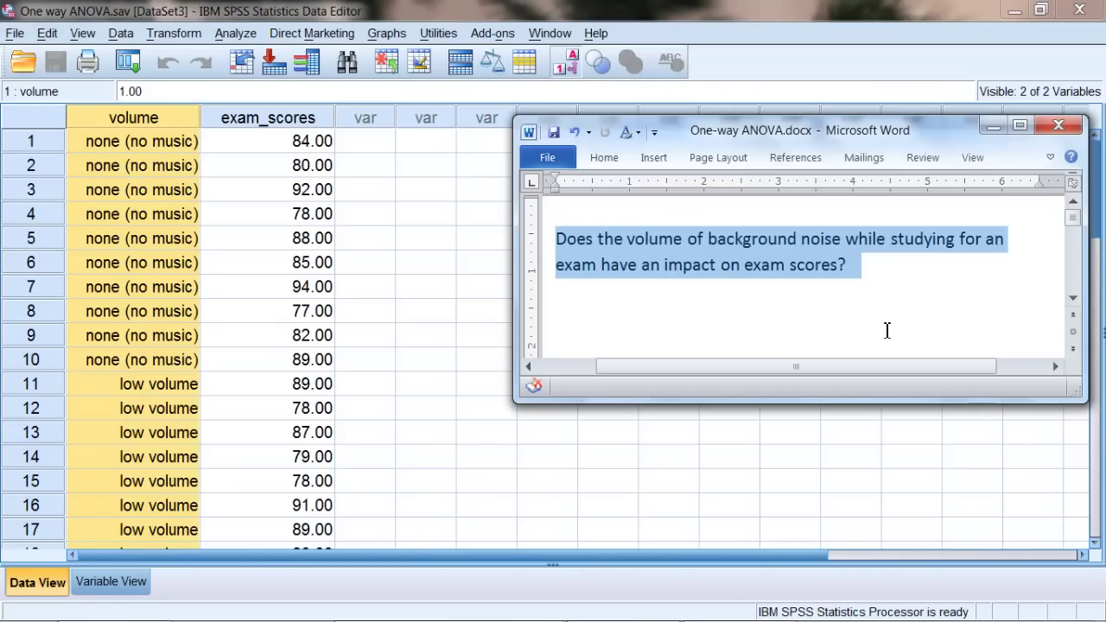
scroll(887, 331, down, 5)
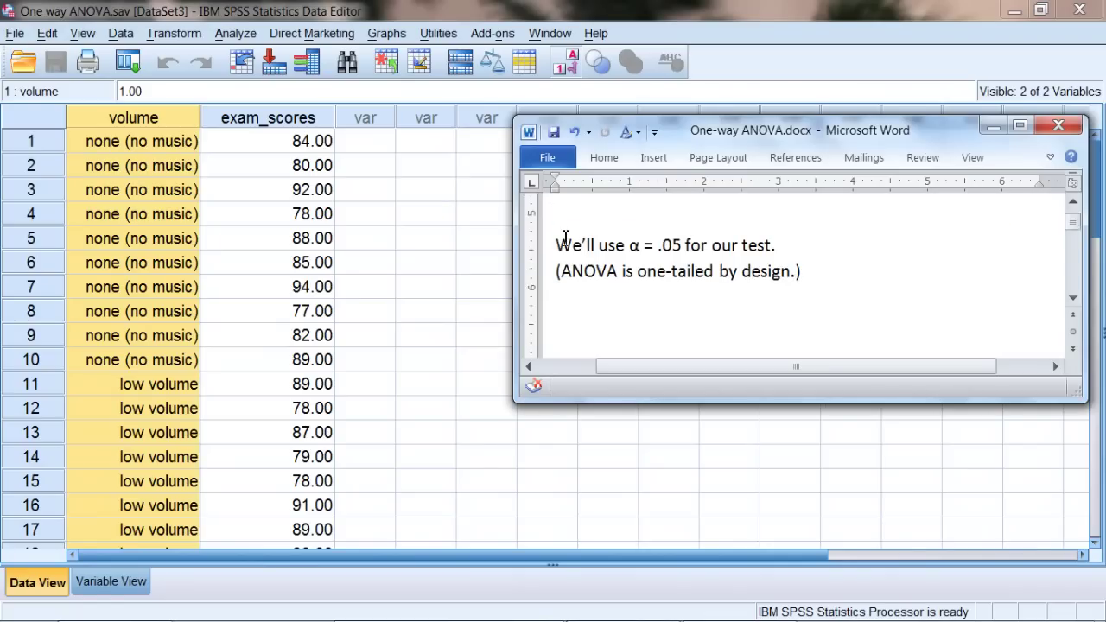
drag(638, 246, 684, 246)
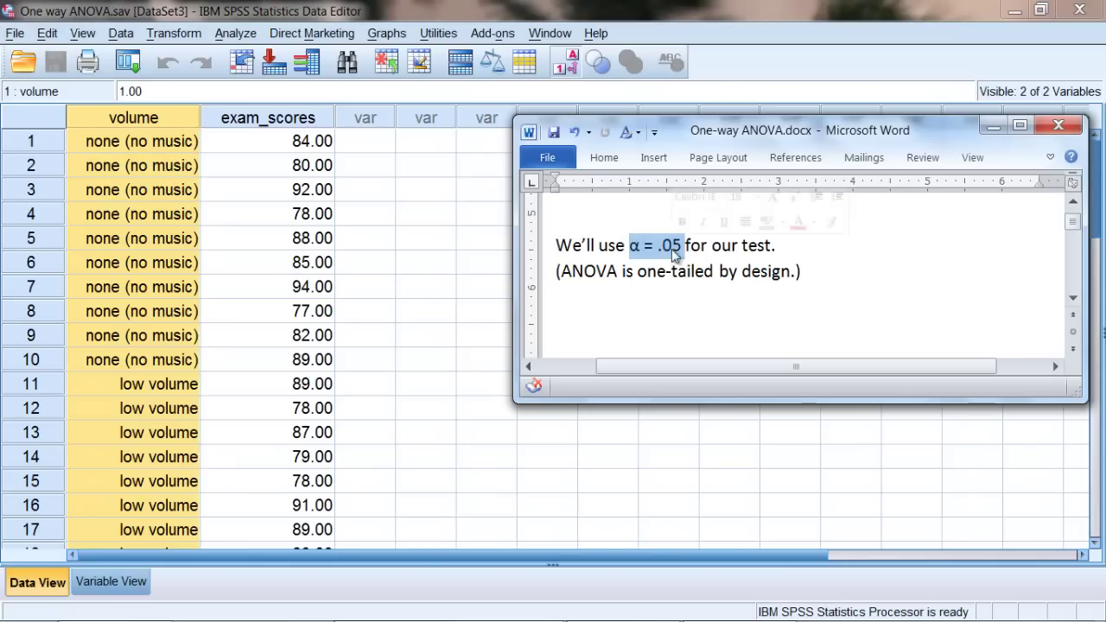
drag(557, 272, 811, 273)
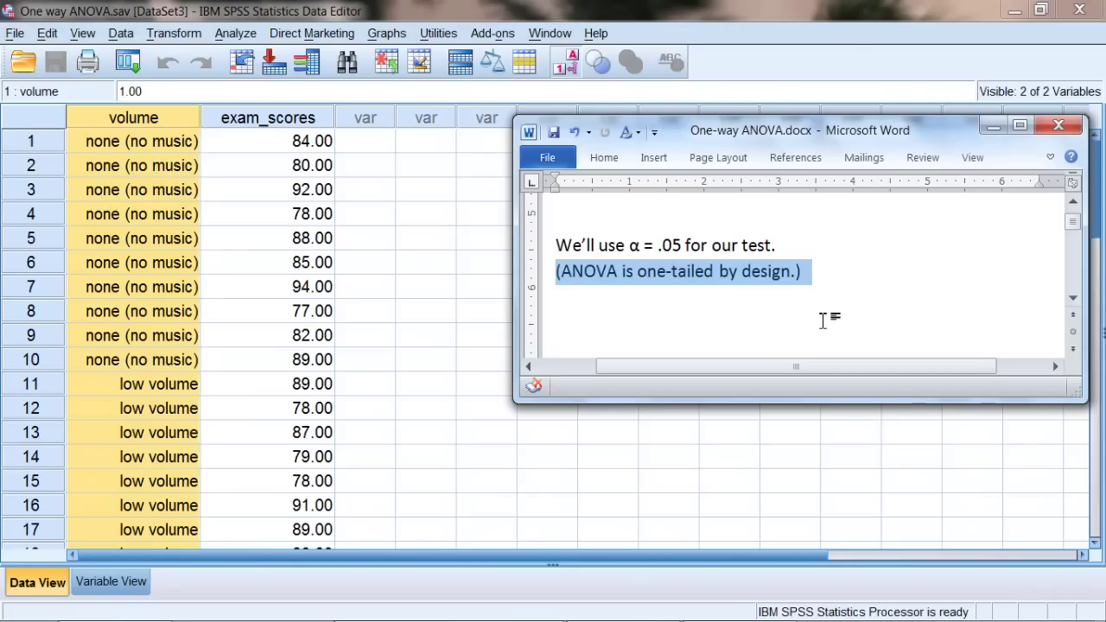
Step: Bring the SPSS Data Editor forward, mark the volume labels in rows 1–12, then clear the selection
click(485, 255)
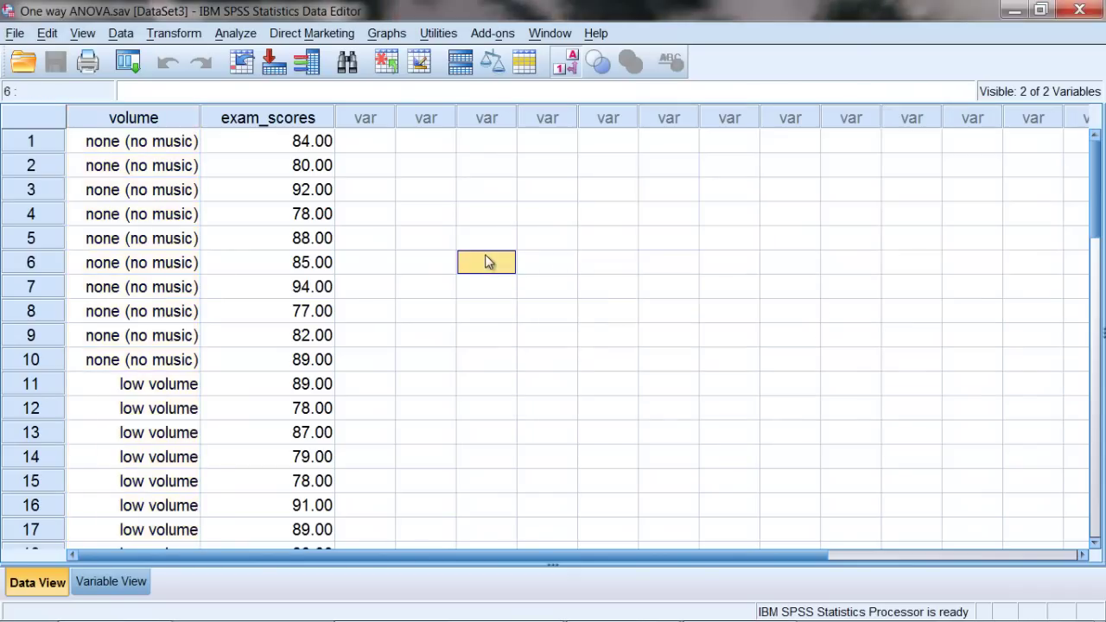
click(437, 256)
drag(192, 141, 173, 481)
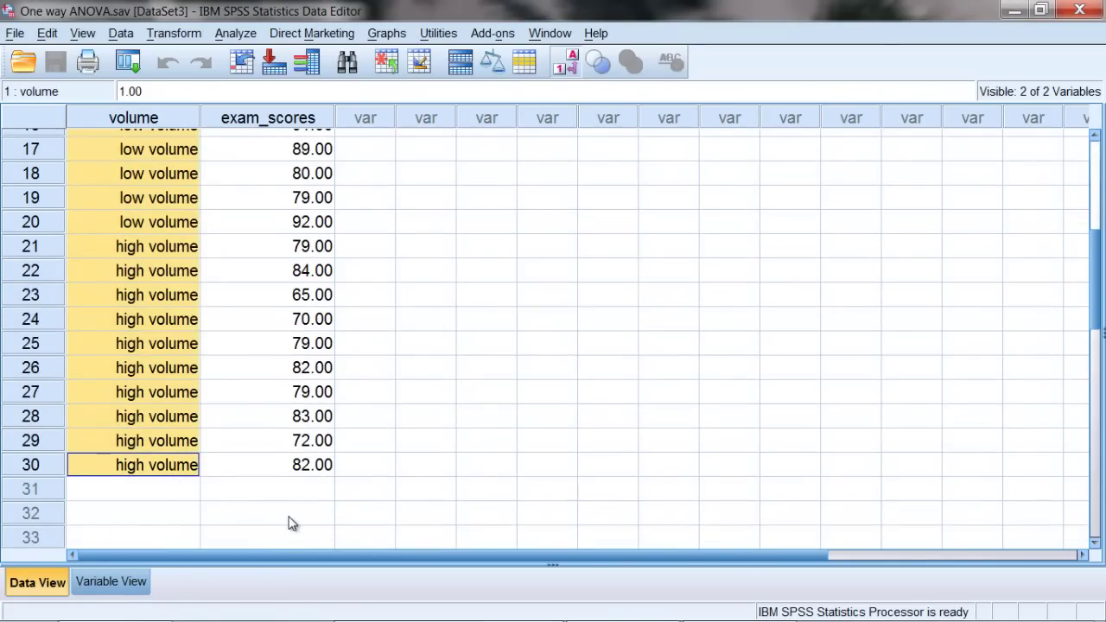
click(480, 370)
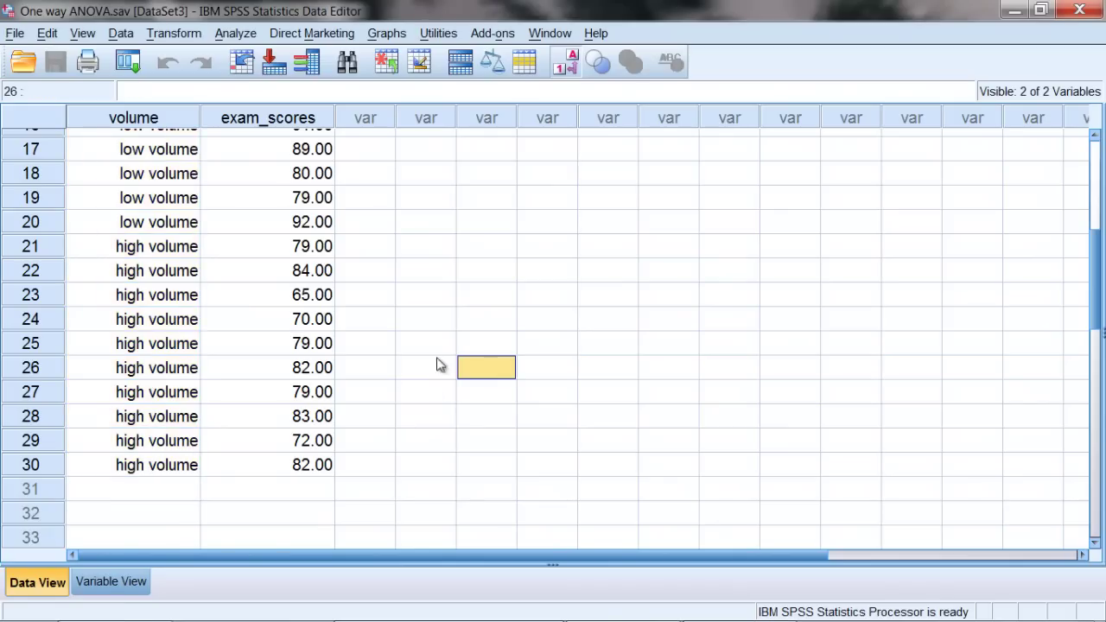